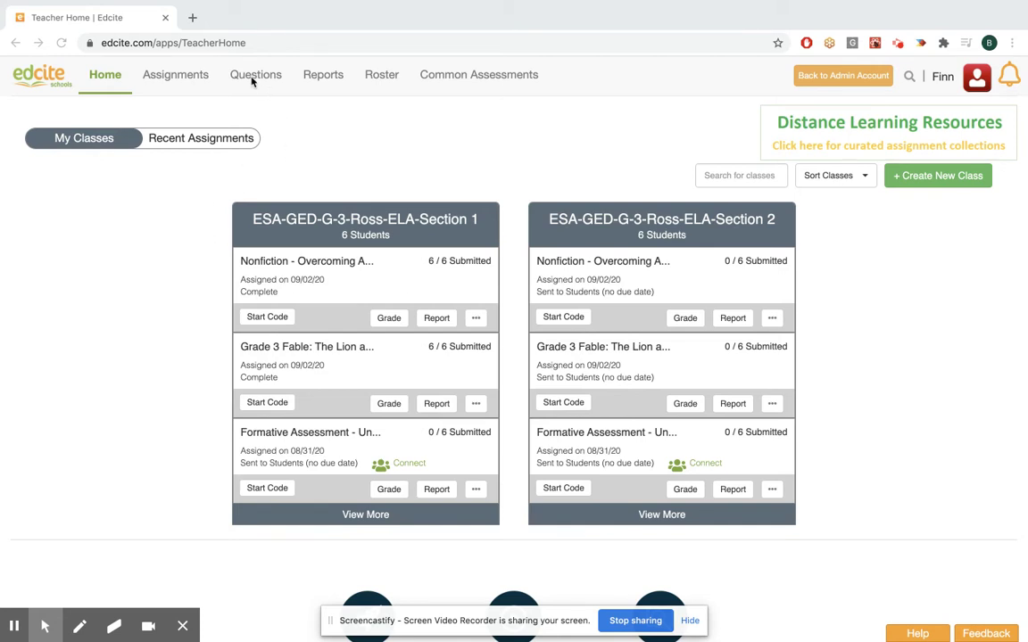
- Open the Question Bank and switch it from searching to browsing by standards
{"action": "left_click", "coordinate": [285, 150]}
{"action": "mouse_move", "coordinate": [260, 82]}
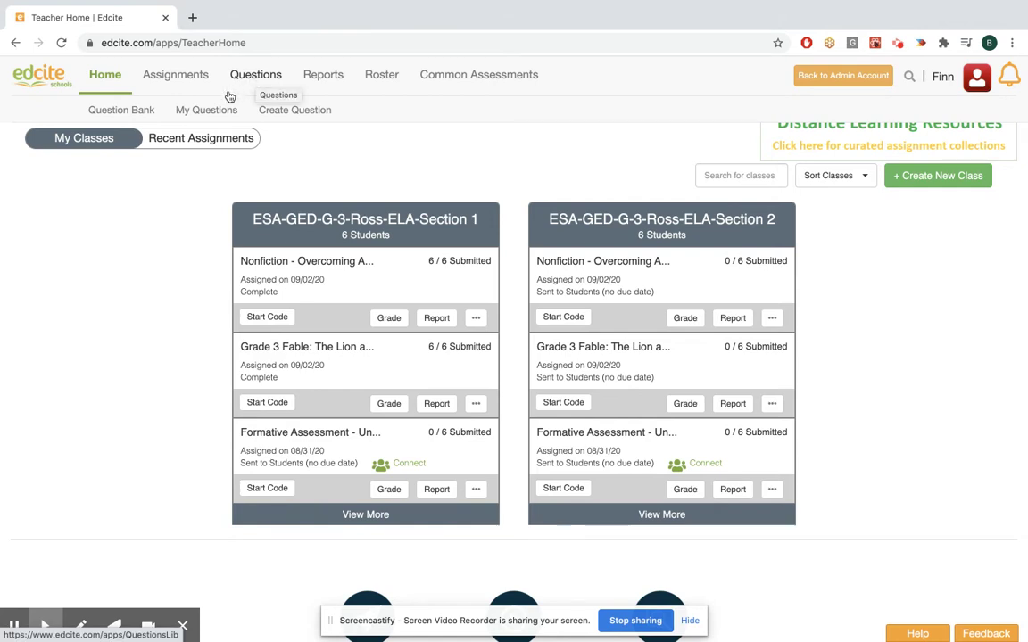
{"action": "left_click", "coordinate": [119, 110]}
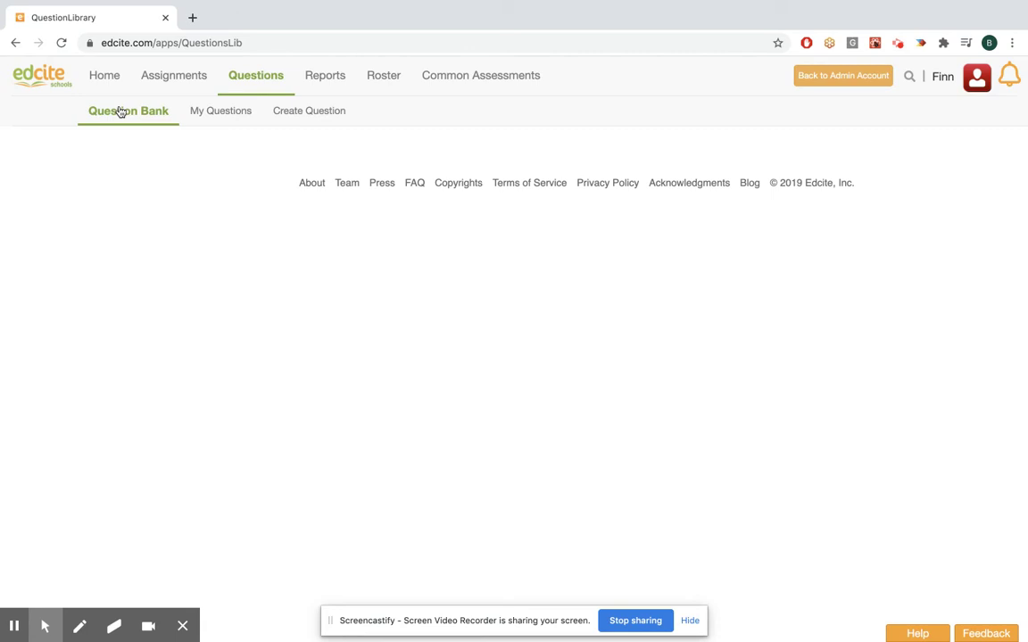
{"action": "left_click", "coordinate": [112, 153]}
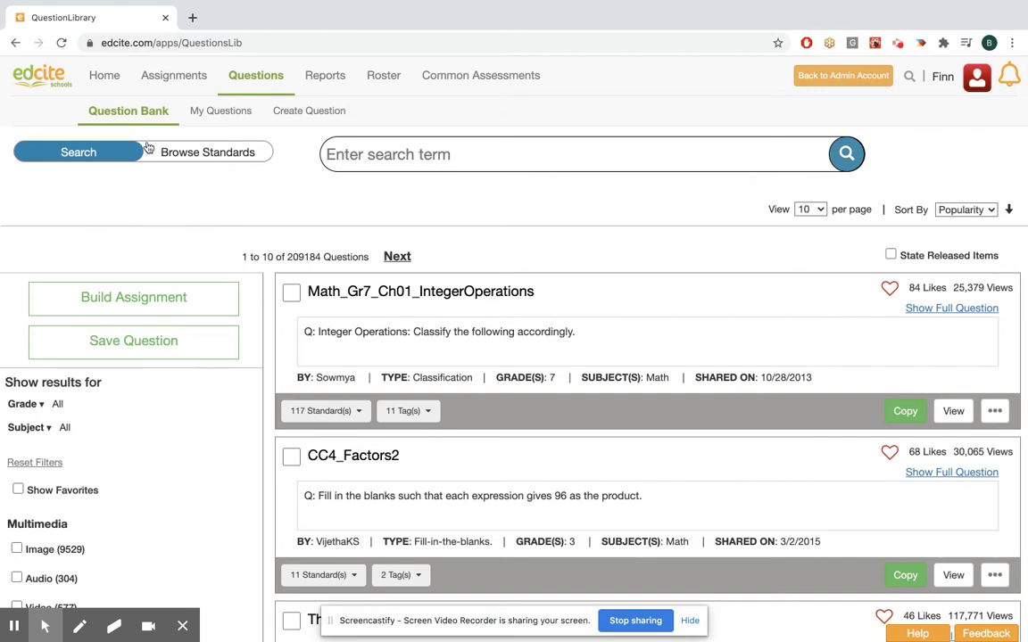
{"action": "left_click", "coordinate": [214, 157]}
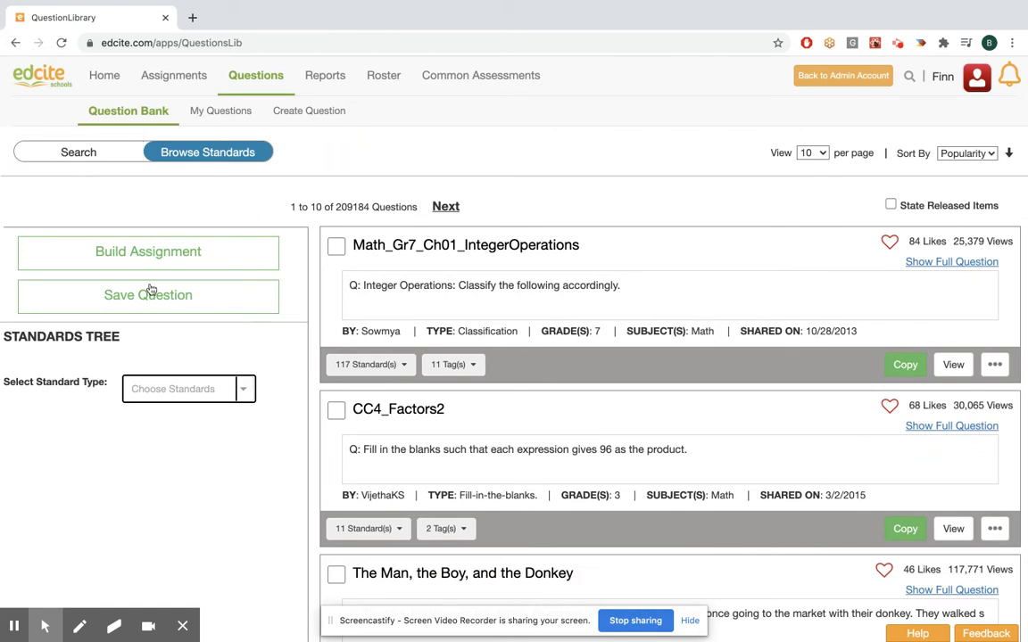
- Choose CA as the standard type for the standards tree, with Math as the subject
{"action": "scroll", "coordinate": [249, 417], "scroll_direction": "down", "scroll_amount": 1}
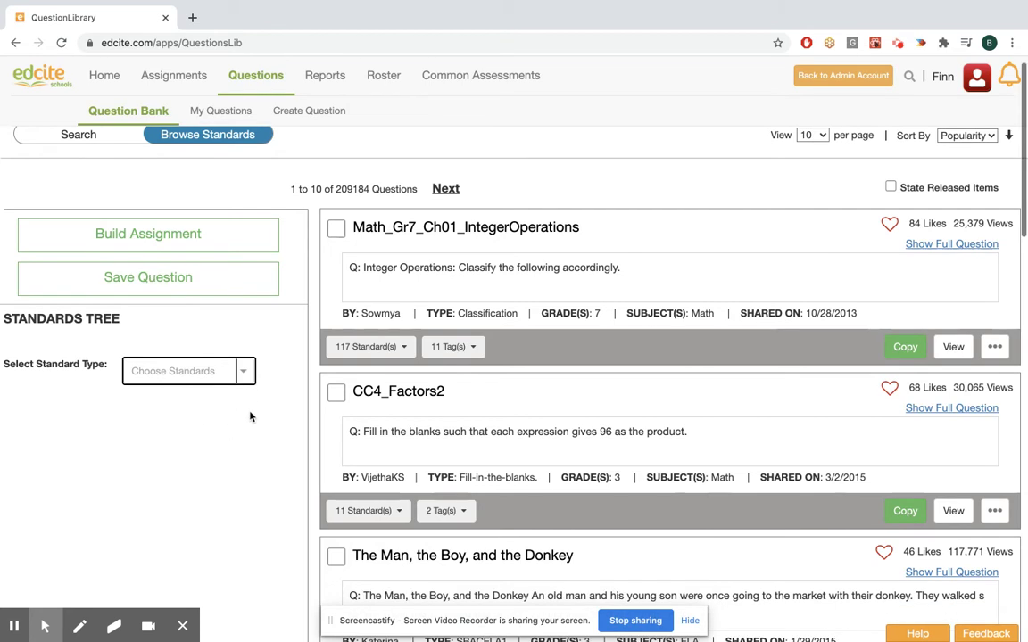
{"action": "scroll", "coordinate": [249, 416], "scroll_direction": "up", "scroll_amount": 1}
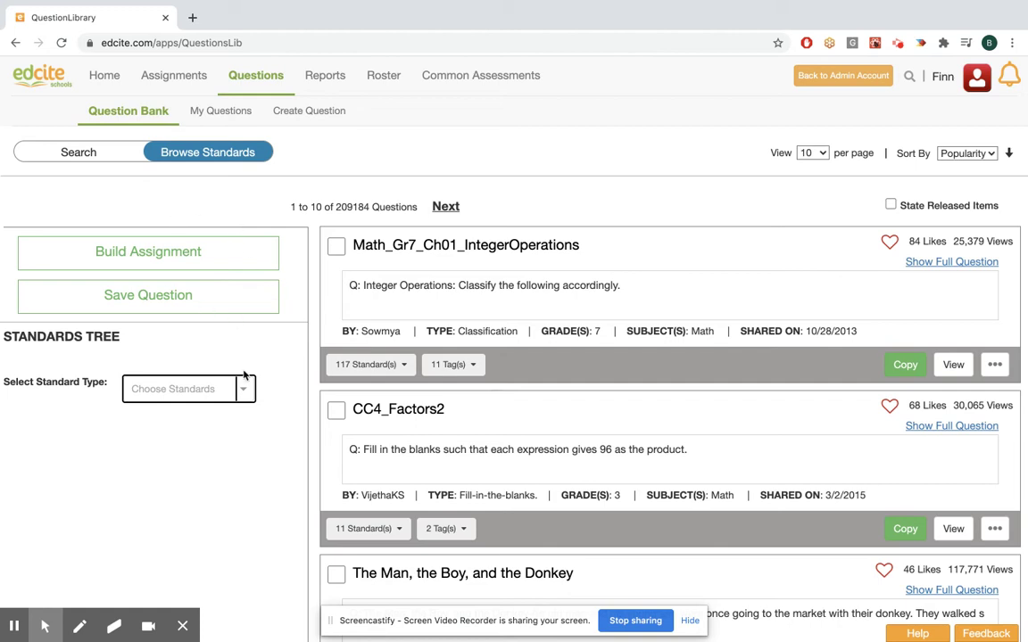
{"action": "left_click", "coordinate": [242, 389]}
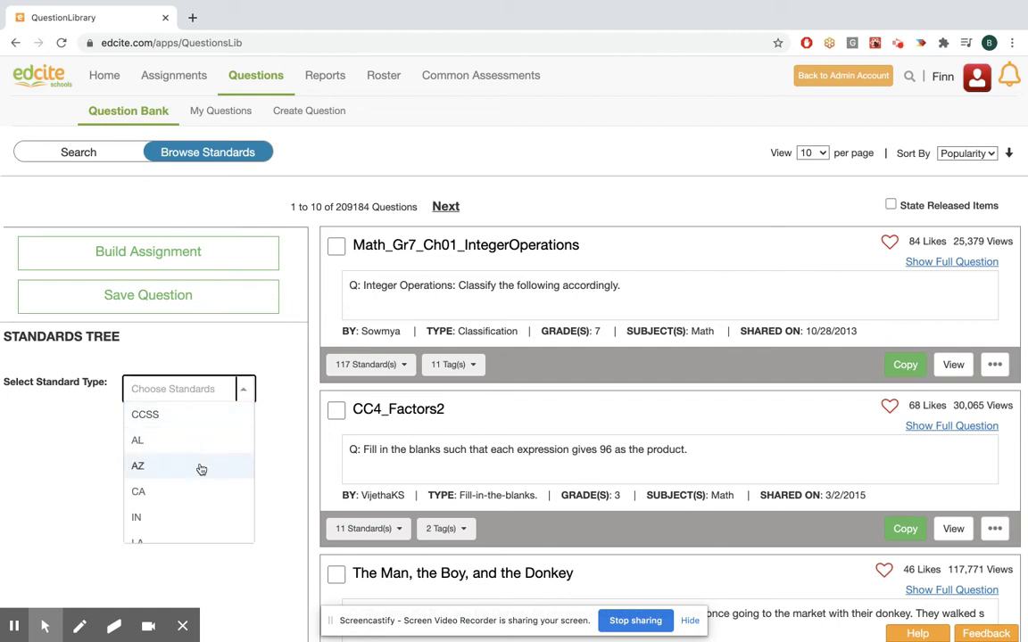
{"action": "left_click", "coordinate": [188, 491]}
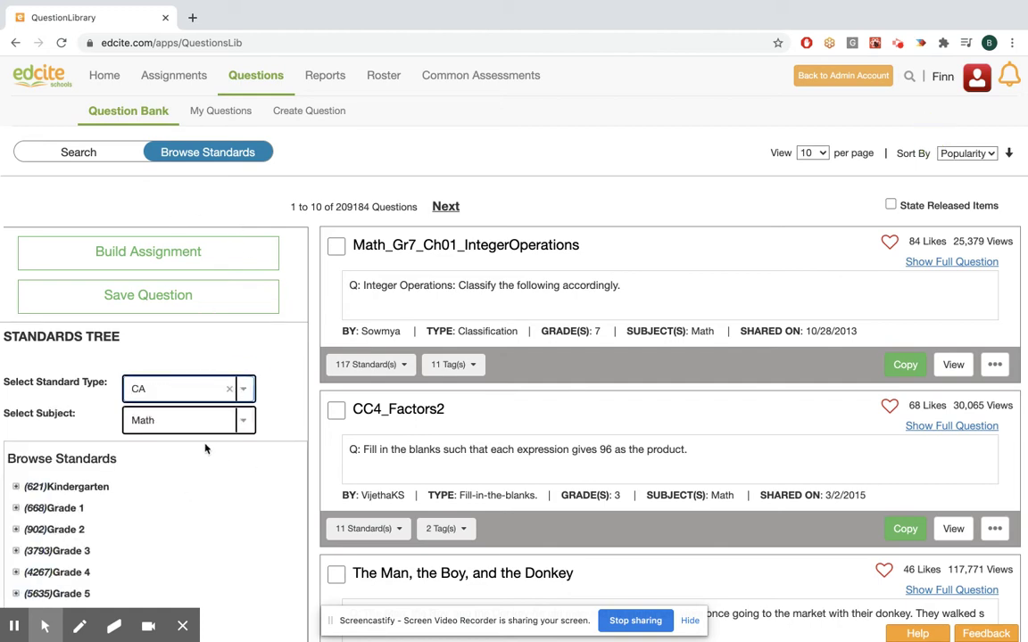
{"action": "scroll", "coordinate": [206, 448], "scroll_direction": "down", "scroll_amount": 1}
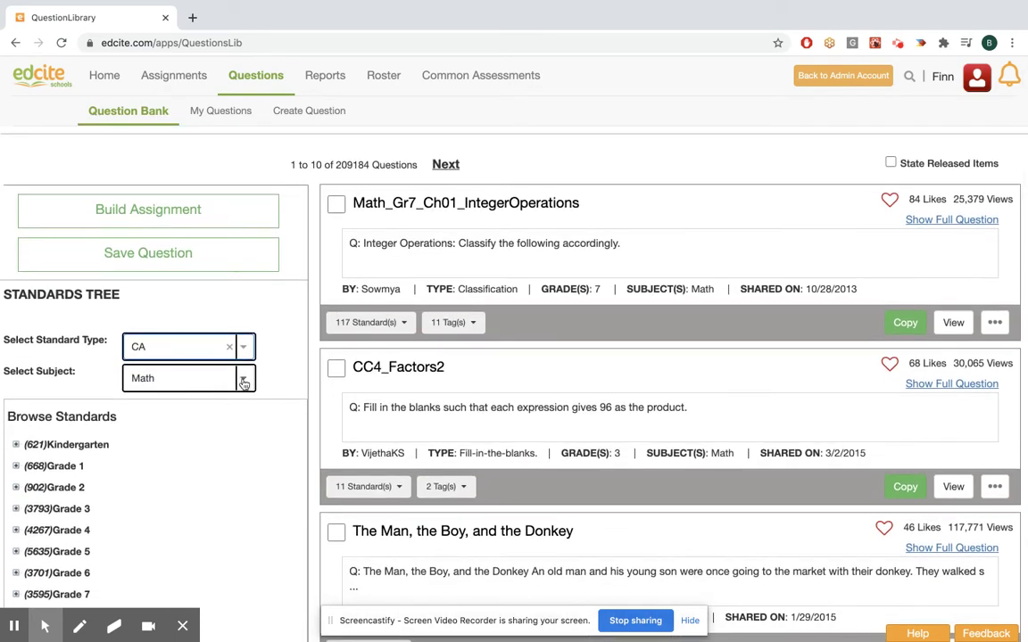
{"action": "left_click", "coordinate": [244, 382]}
{"action": "left_click", "coordinate": [267, 454]}
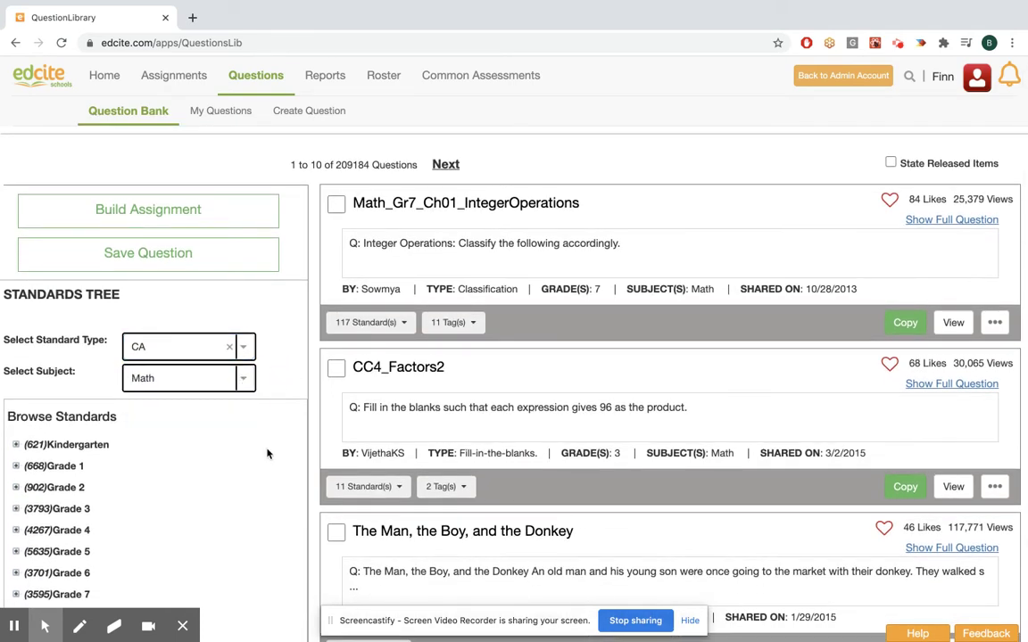
- Expand Grade 6 and its RP domain in the standards tree and filter the questions by standard 6.RP.A.1
{"action": "scroll", "coordinate": [268, 453], "scroll_direction": "down", "scroll_amount": 1}
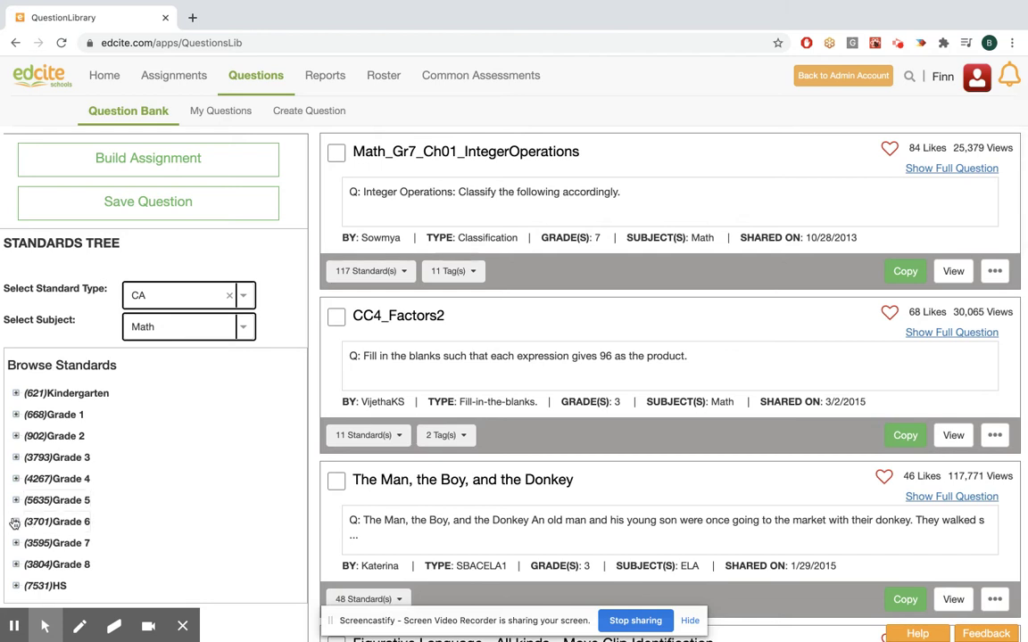
{"action": "left_click", "coordinate": [16, 522]}
{"action": "scroll", "coordinate": [162, 523], "scroll_direction": "down", "scroll_amount": 1}
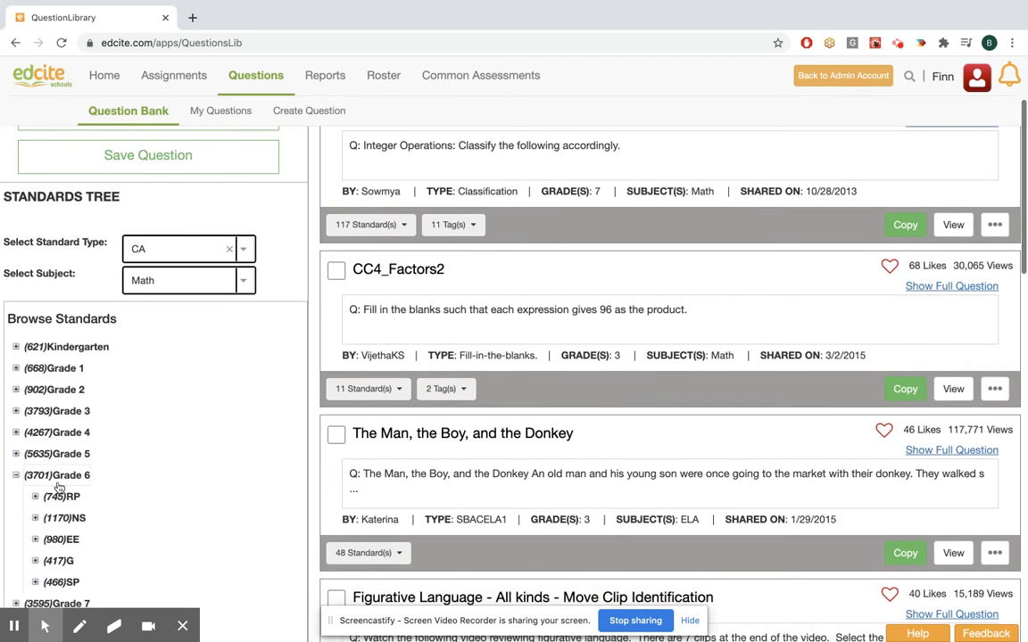
{"action": "left_click", "coordinate": [58, 477]}
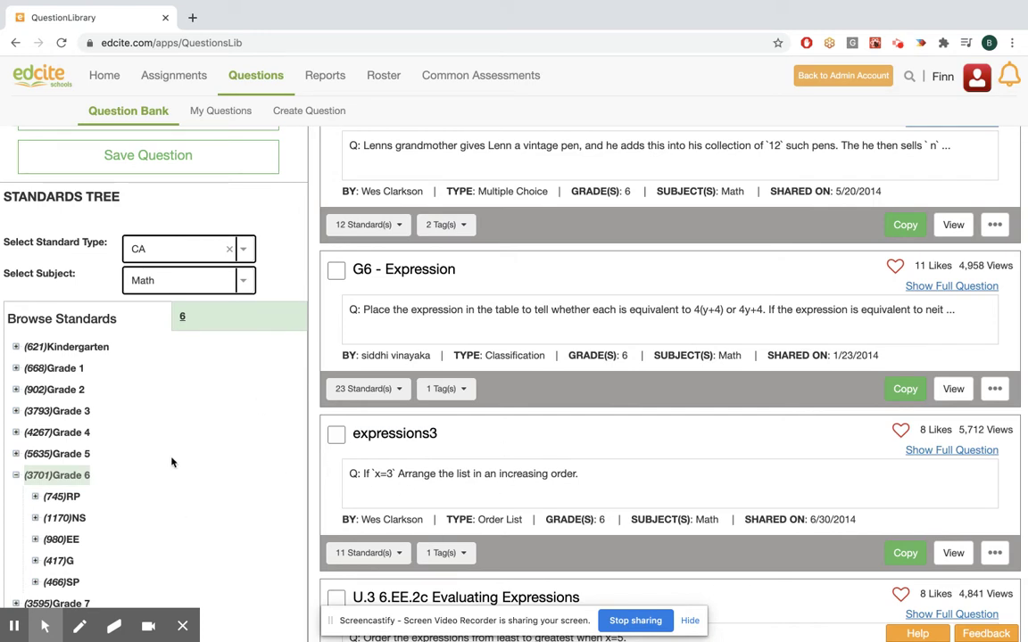
{"action": "left_click", "coordinate": [35, 497]}
{"action": "left_click", "coordinate": [98, 519]}
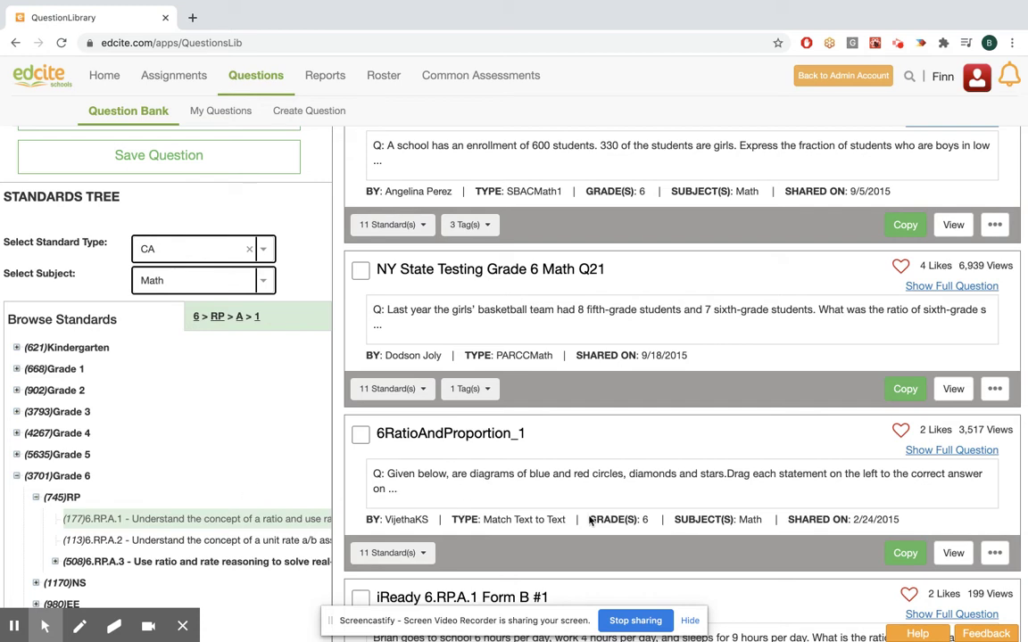
- Preview the full questions of NY State Testing Grade 6 Math Q21 and 6RatioAndProportion_1, collapsing each back to its prompt
{"action": "left_click", "coordinate": [936, 288]}
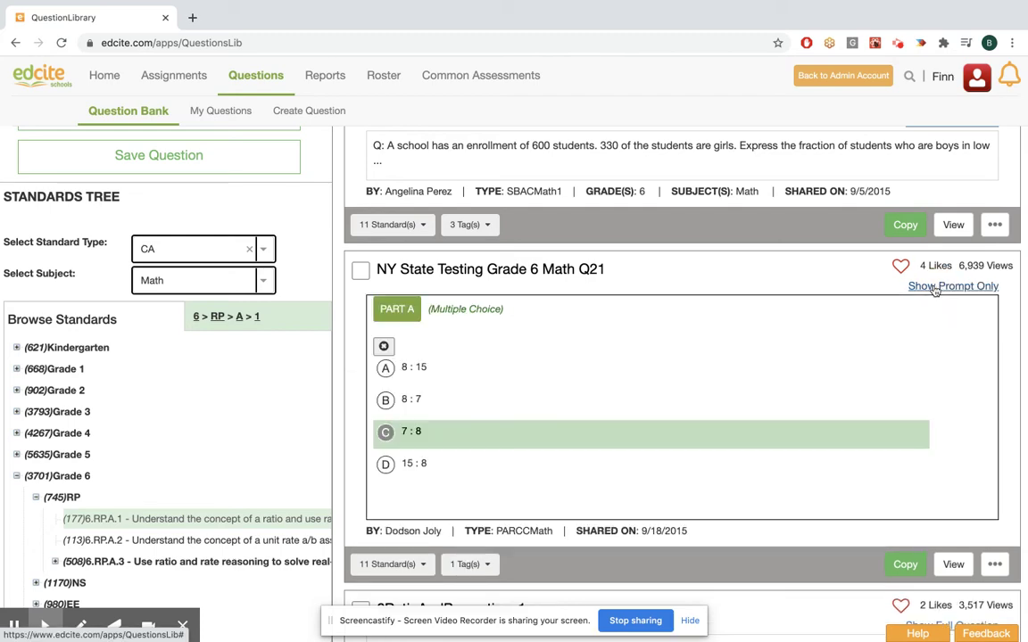
{"action": "left_click", "coordinate": [951, 290]}
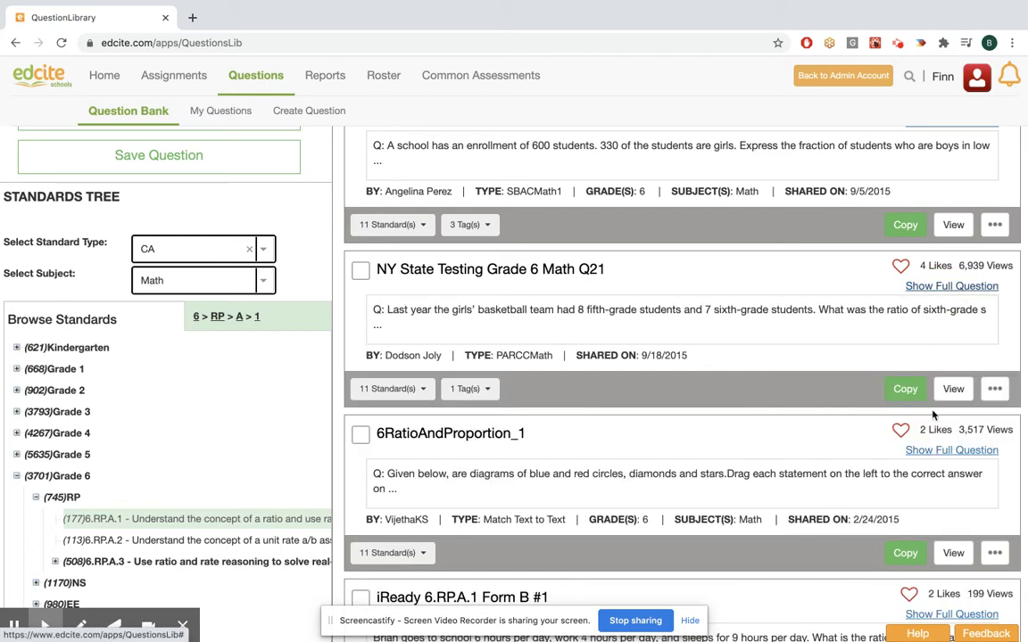
{"action": "left_click", "coordinate": [944, 451]}
{"action": "scroll", "coordinate": [752, 449], "scroll_direction": "down", "scroll_amount": 1}
{"action": "scroll", "coordinate": [752, 449], "scroll_direction": "down", "scroll_amount": 3}
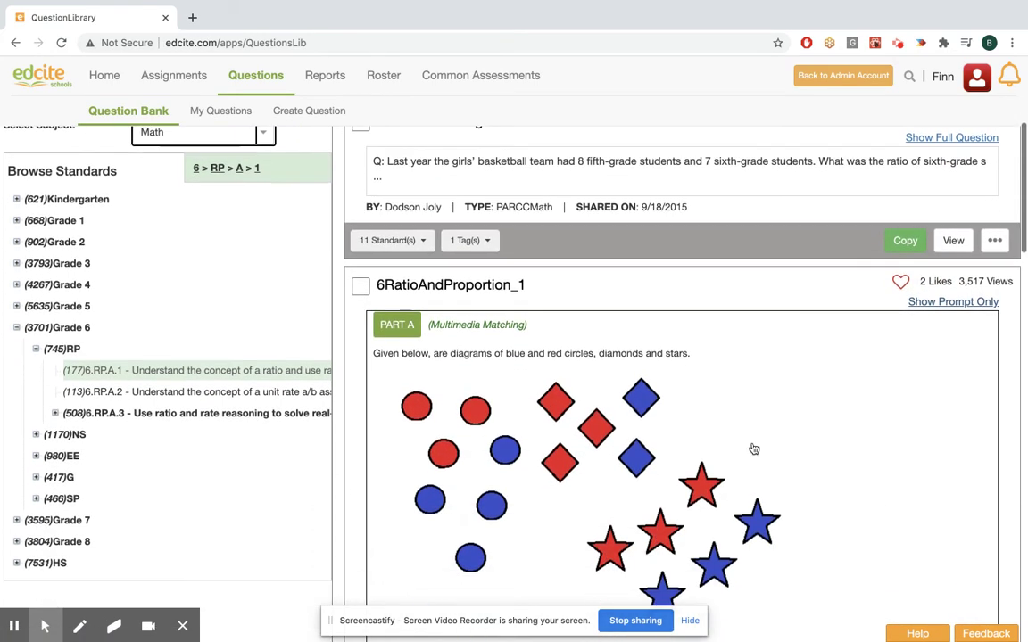
{"action": "left_click", "coordinate": [943, 259]}
{"action": "scroll", "coordinate": [903, 322], "scroll_direction": "up", "scroll_amount": 4}
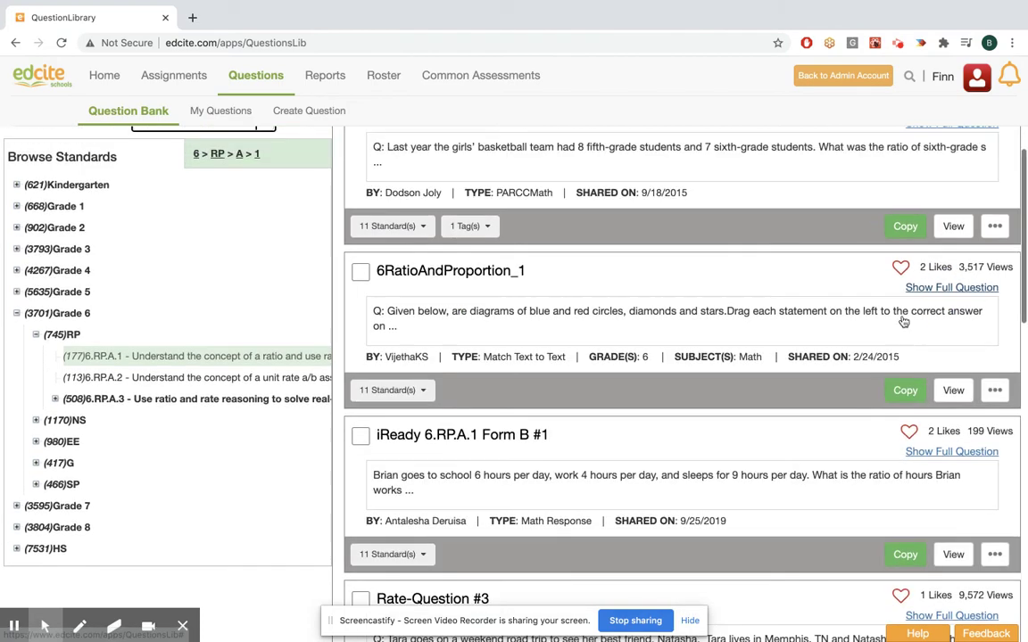
- Restrict the question results to State Released Items and look over the filtered list
{"action": "scroll", "coordinate": [904, 322], "scroll_direction": "up", "scroll_amount": 1}
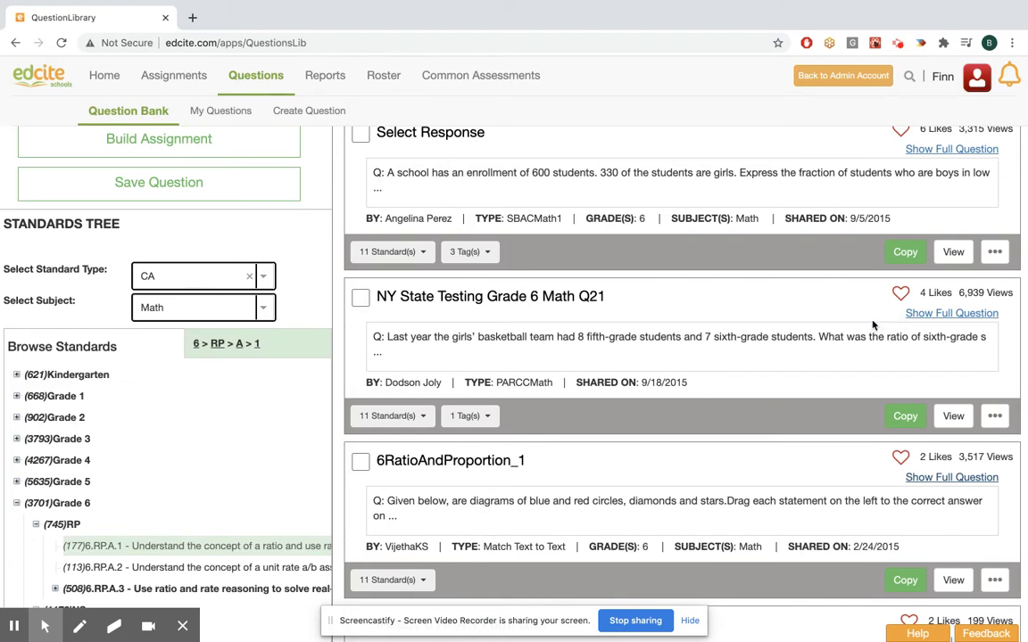
{"action": "scroll", "coordinate": [873, 325], "scroll_direction": "up", "scroll_amount": 3}
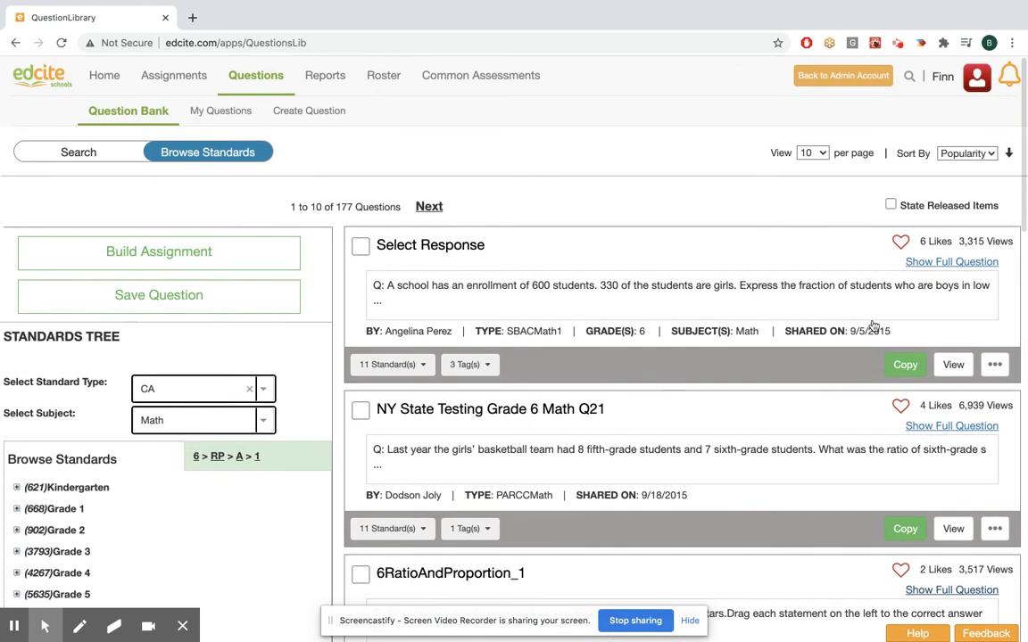
{"action": "left_click", "coordinate": [890, 206]}
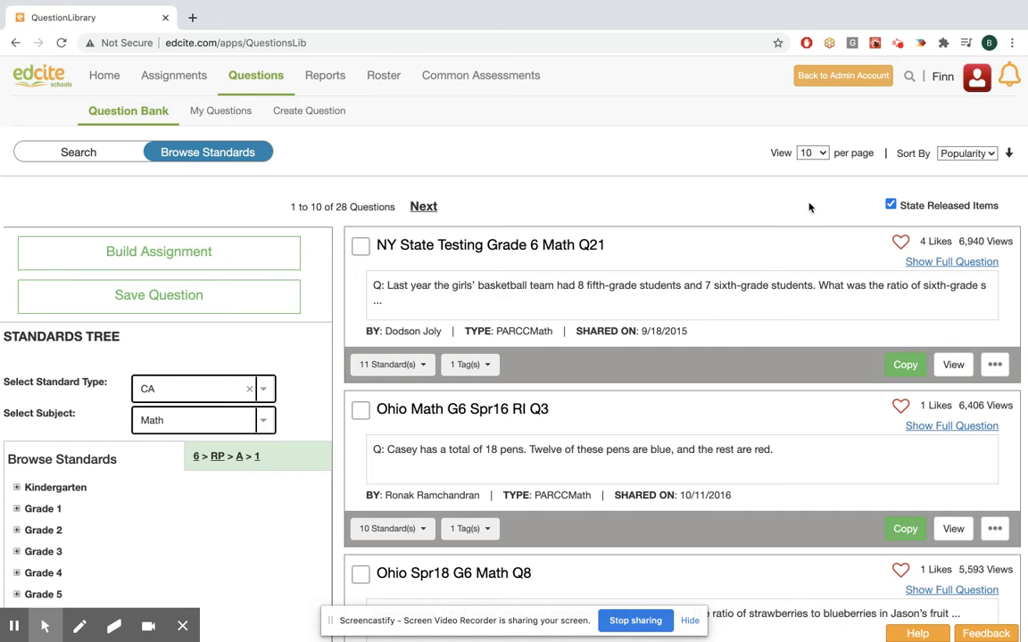
{"action": "scroll", "coordinate": [852, 438], "scroll_direction": "down", "scroll_amount": 2}
{"action": "scroll", "coordinate": [853, 440], "scroll_direction": "up", "scroll_amount": 2}
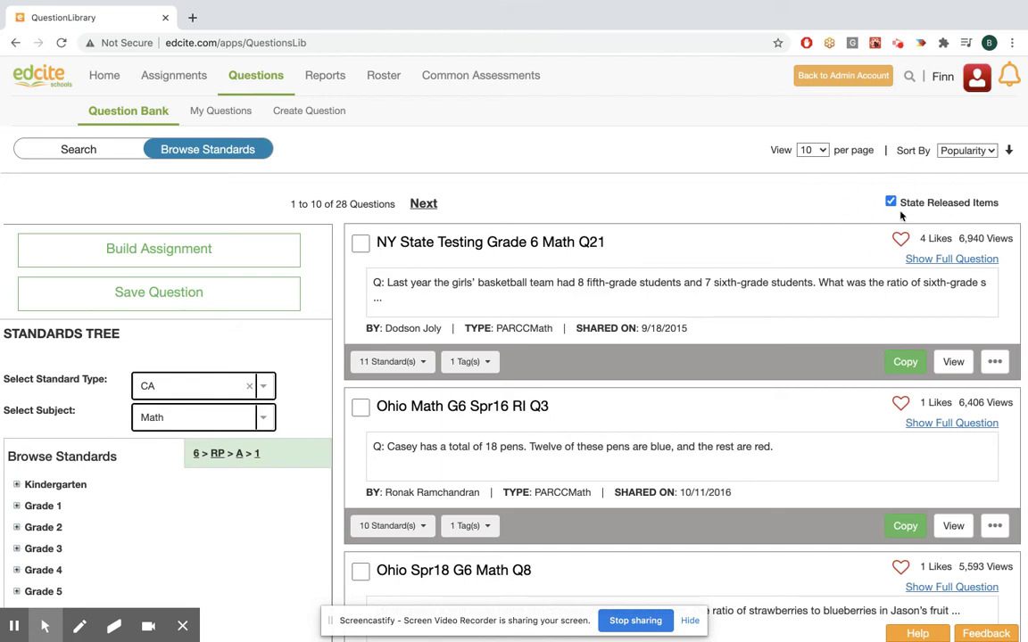
{"action": "scroll", "coordinate": [787, 321], "scroll_direction": "down", "scroll_amount": 1}
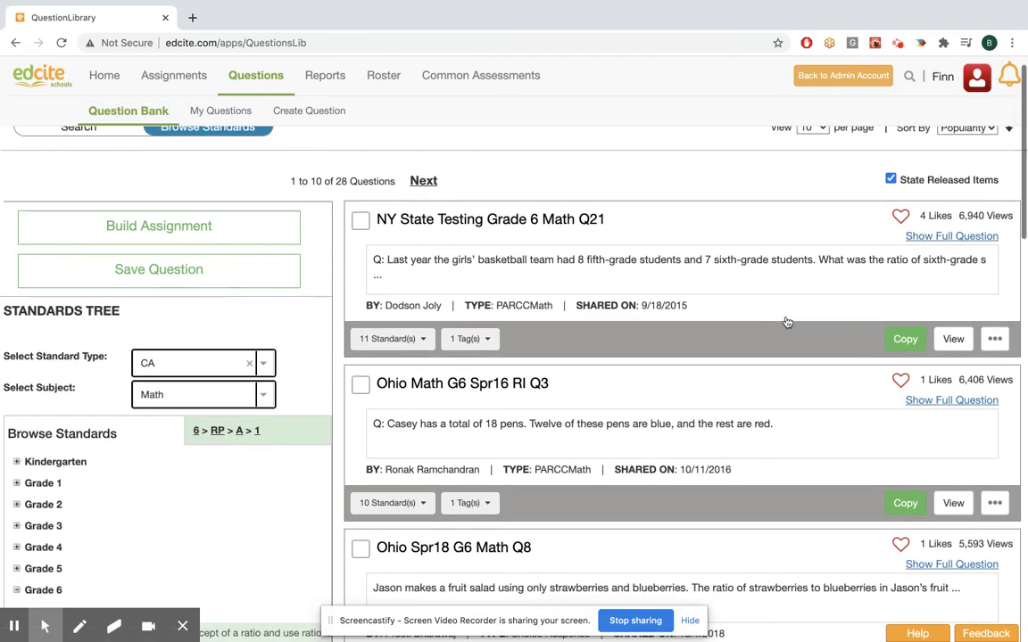
{"action": "scroll", "coordinate": [785, 319], "scroll_direction": "up", "scroll_amount": 1}
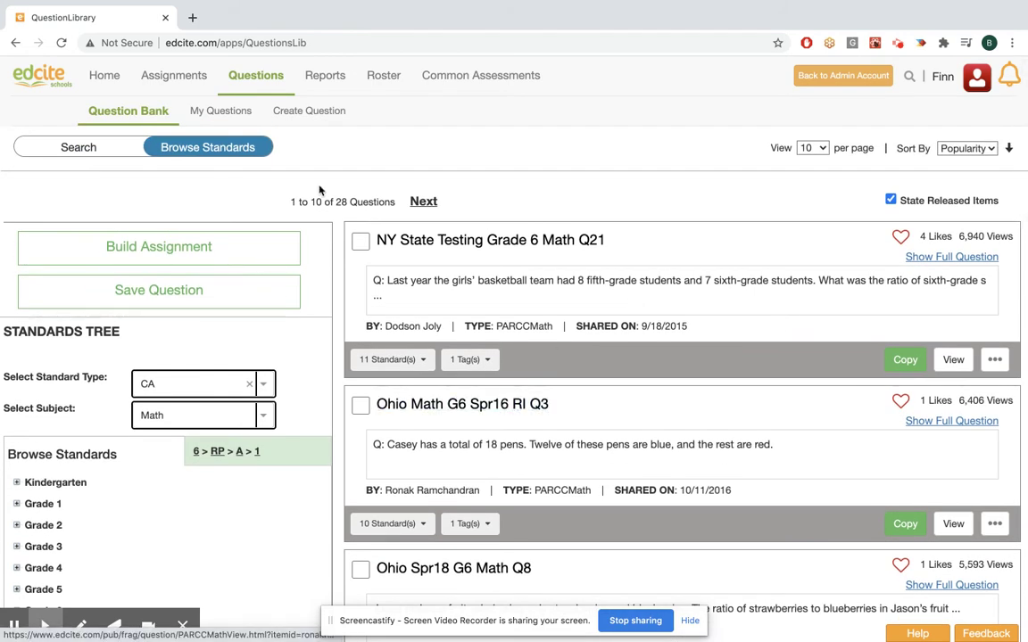
- Show the full question for NY State Testing Grade 6 Math Q21 and select it for the assignment
{"action": "left_click", "coordinate": [941, 259]}
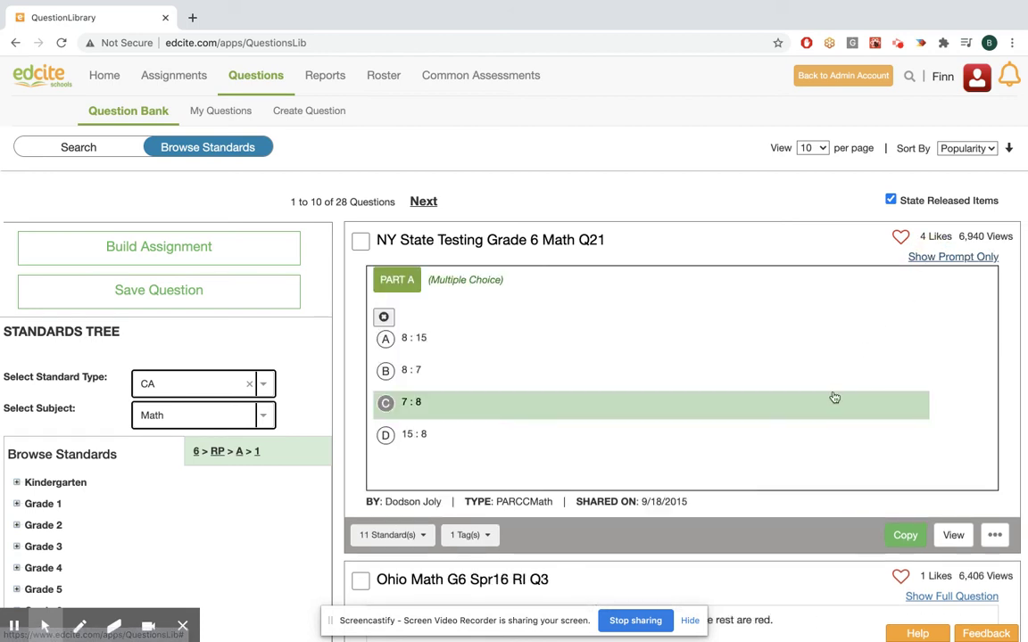
{"action": "scroll", "coordinate": [834, 397], "scroll_direction": "down", "scroll_amount": 1}
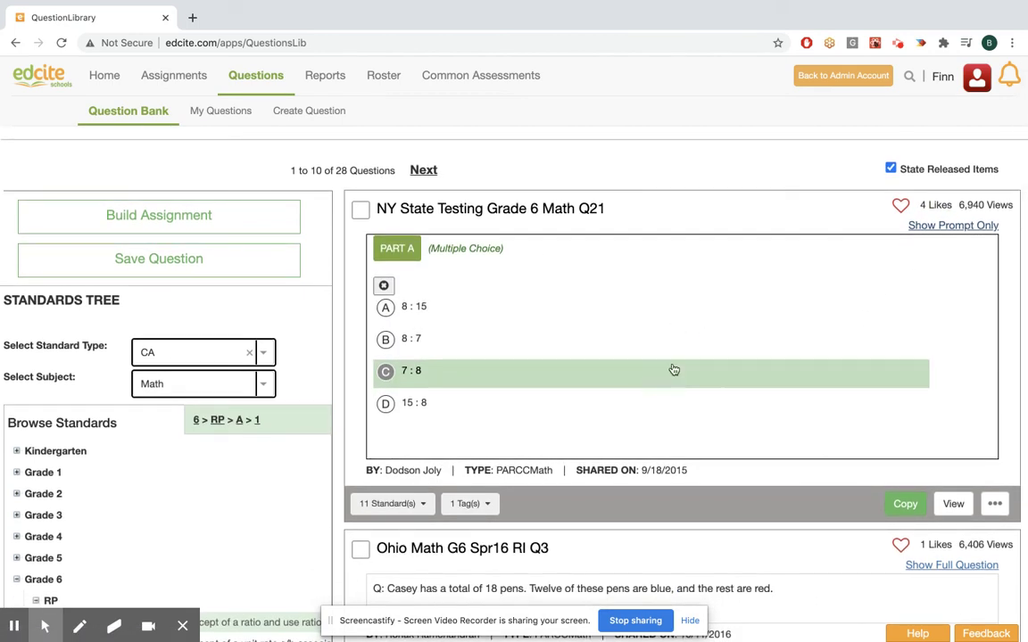
{"action": "left_click", "coordinate": [360, 209]}
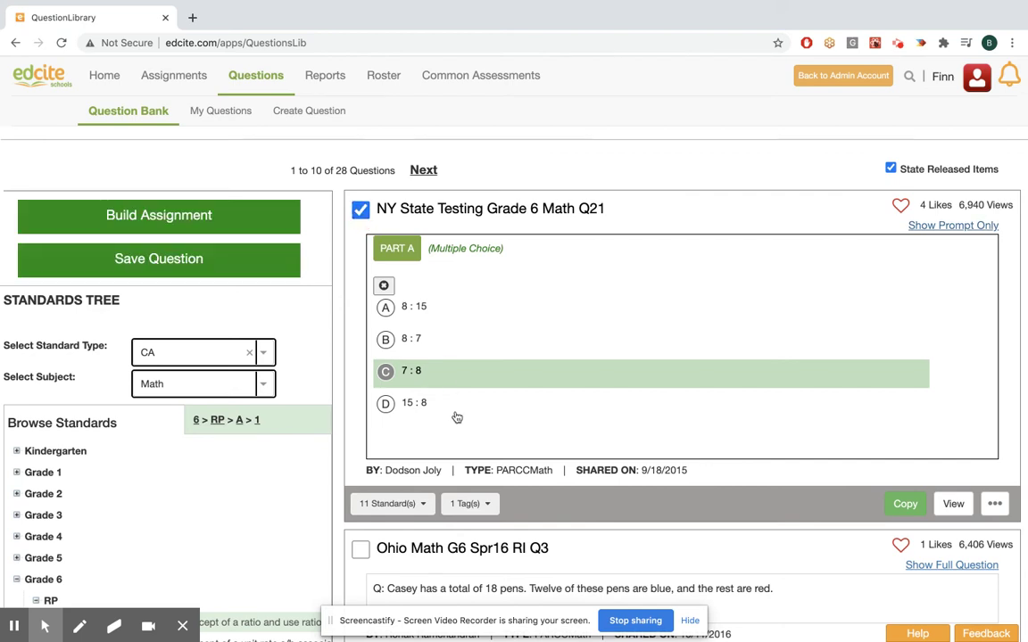
- Show in full and select the questions Ohio Math G6 Spr16 RI Q3 and Ohio Spr18 G6 Math Q8
{"action": "scroll", "coordinate": [457, 417], "scroll_direction": "down", "scroll_amount": 3}
{"action": "left_click", "coordinate": [928, 478]}
{"action": "scroll", "coordinate": [762, 500], "scroll_direction": "down", "scroll_amount": 6}
{"action": "left_click", "coordinate": [360, 283]}
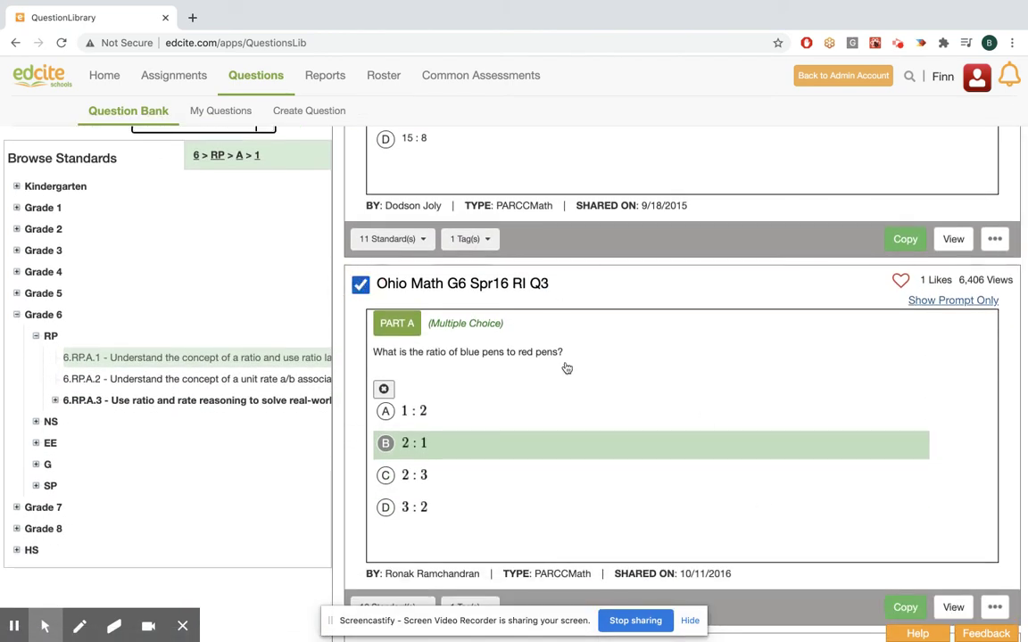
{"action": "scroll", "coordinate": [695, 474], "scroll_direction": "down", "scroll_amount": 10}
{"action": "left_click", "coordinate": [941, 386]}
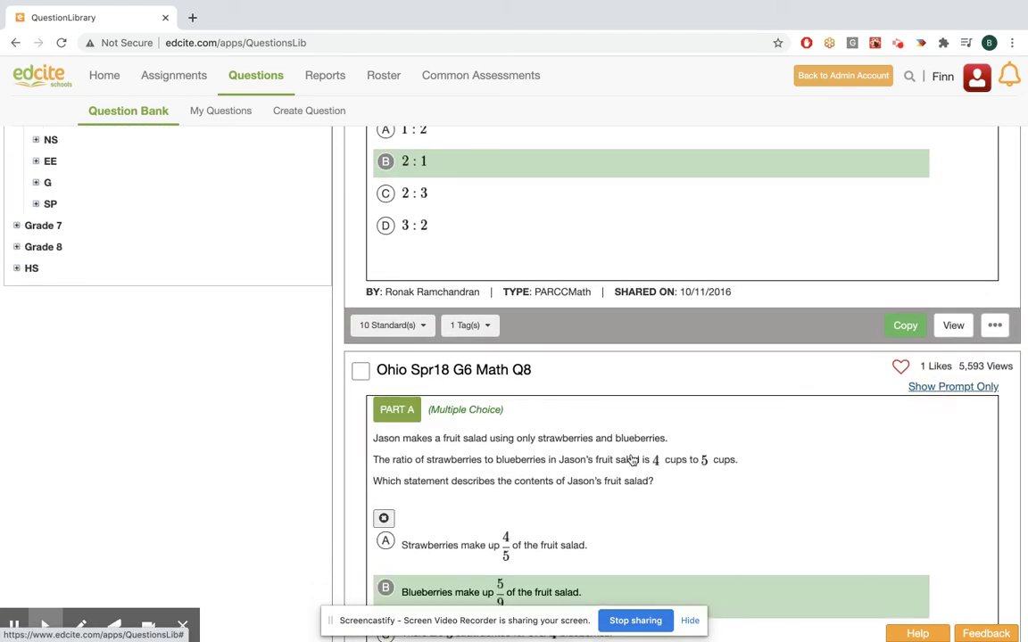
{"action": "left_click", "coordinate": [360, 370]}
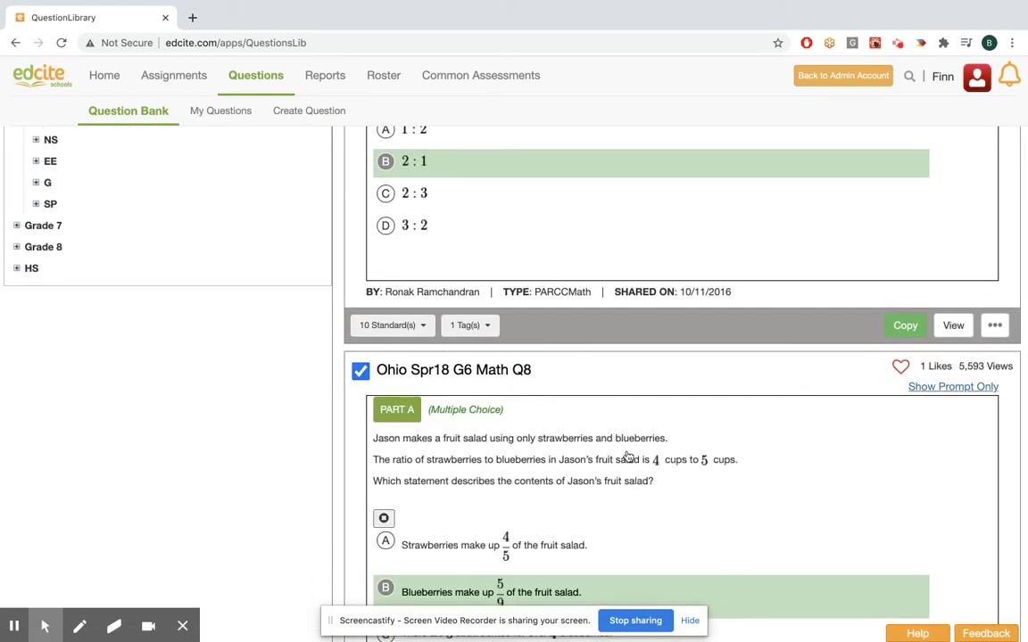
- Check the choices for questions per page, keeping 10, and review the selected questions
{"action": "scroll", "coordinate": [629, 457], "scroll_direction": "up", "scroll_amount": 15}
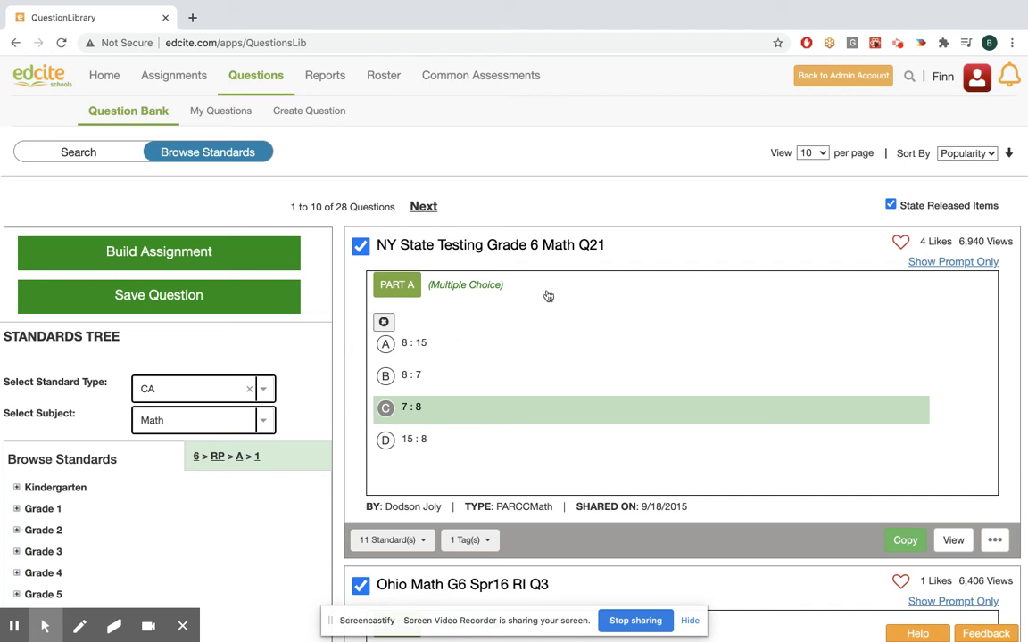
{"action": "left_click", "coordinate": [820, 155]}
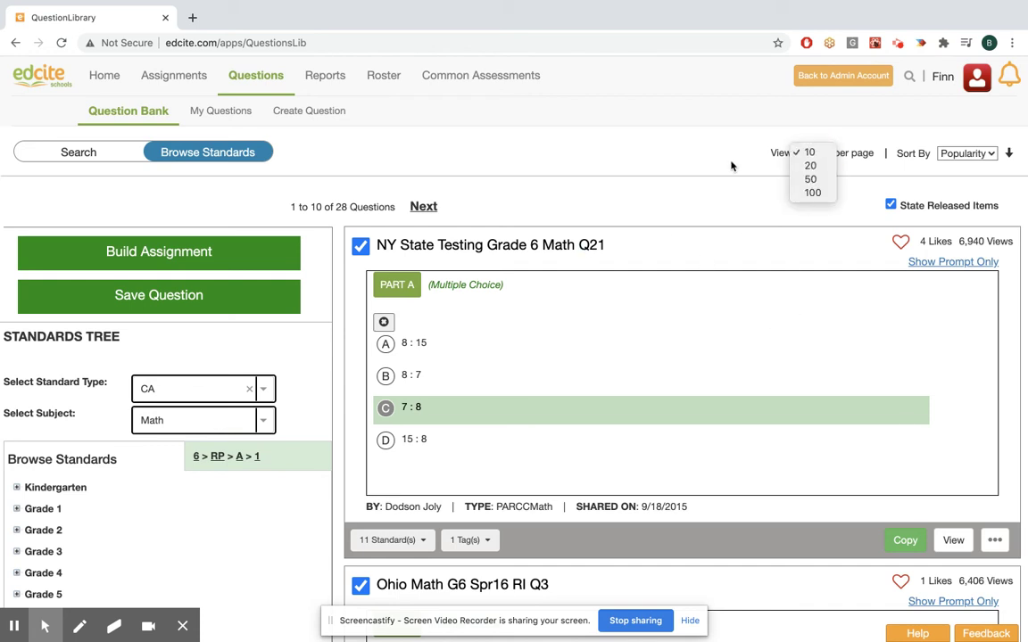
{"action": "left_click", "coordinate": [813, 154]}
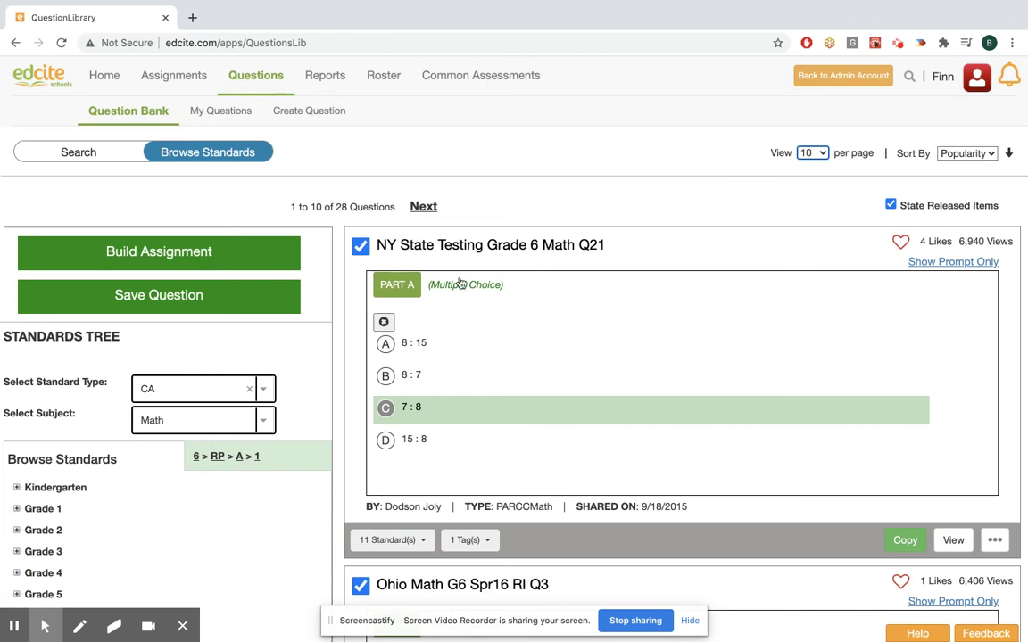
{"action": "scroll", "coordinate": [452, 411], "scroll_direction": "down", "scroll_amount": 7}
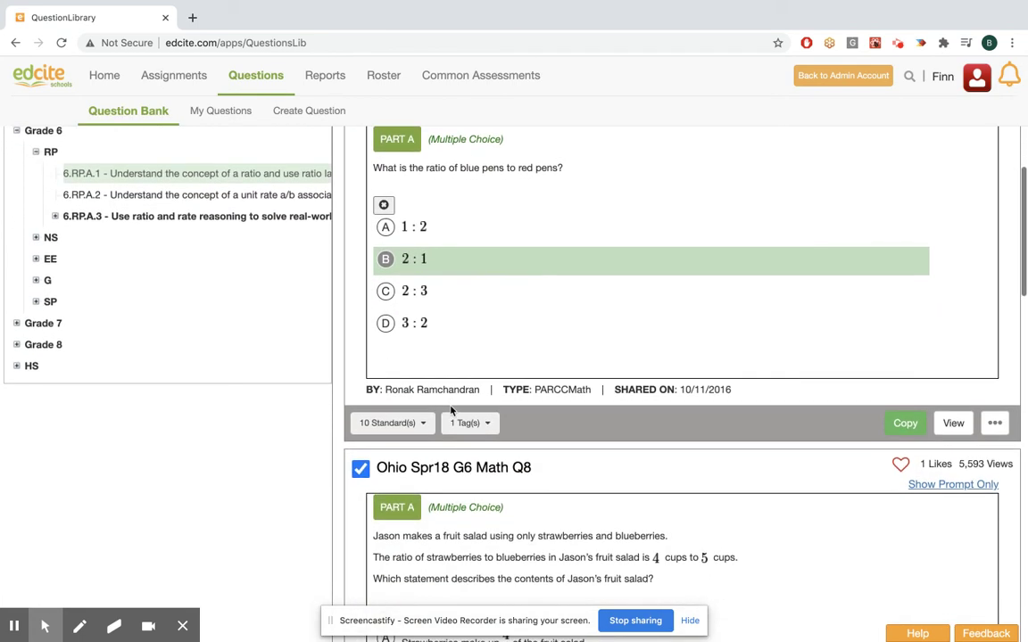
{"action": "scroll", "coordinate": [453, 411], "scroll_direction": "up", "scroll_amount": 6}
{"action": "scroll", "coordinate": [453, 411], "scroll_direction": "up", "scroll_amount": 1}
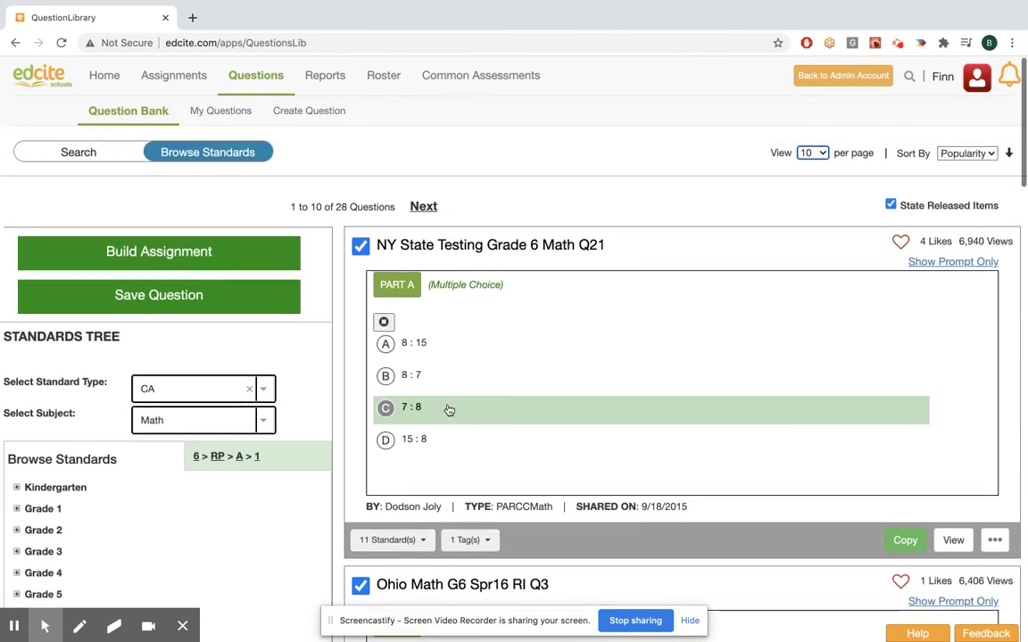
- Build an assignment from the three selected questions and name it "6.RP.A.1 Quiz"
{"action": "left_click", "coordinate": [190, 258]}
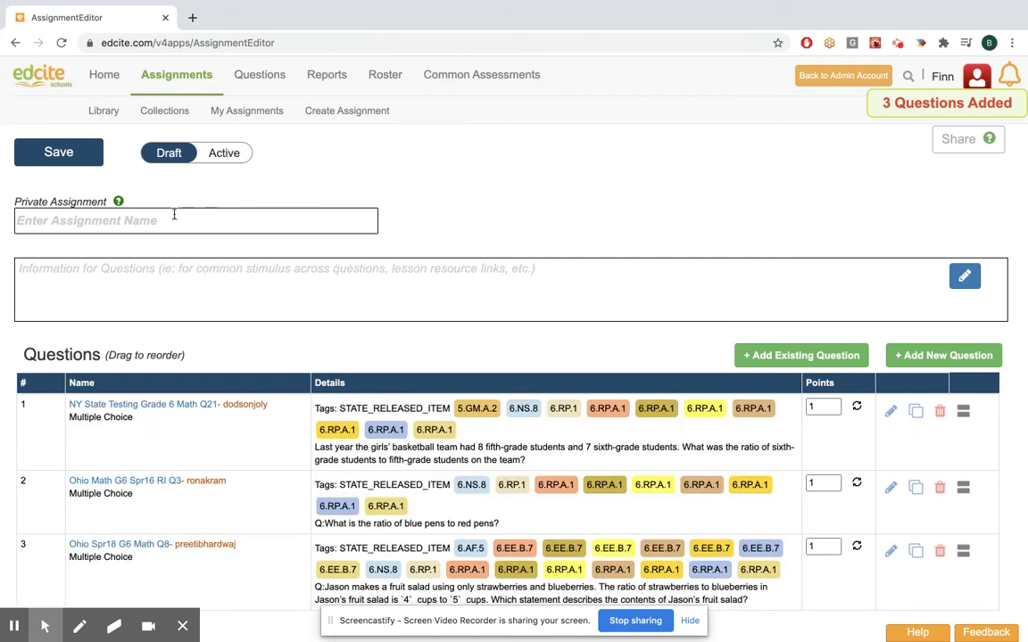
{"action": "left_click", "coordinate": [182, 225]}
{"action": "type", "text": "6.Rp"}
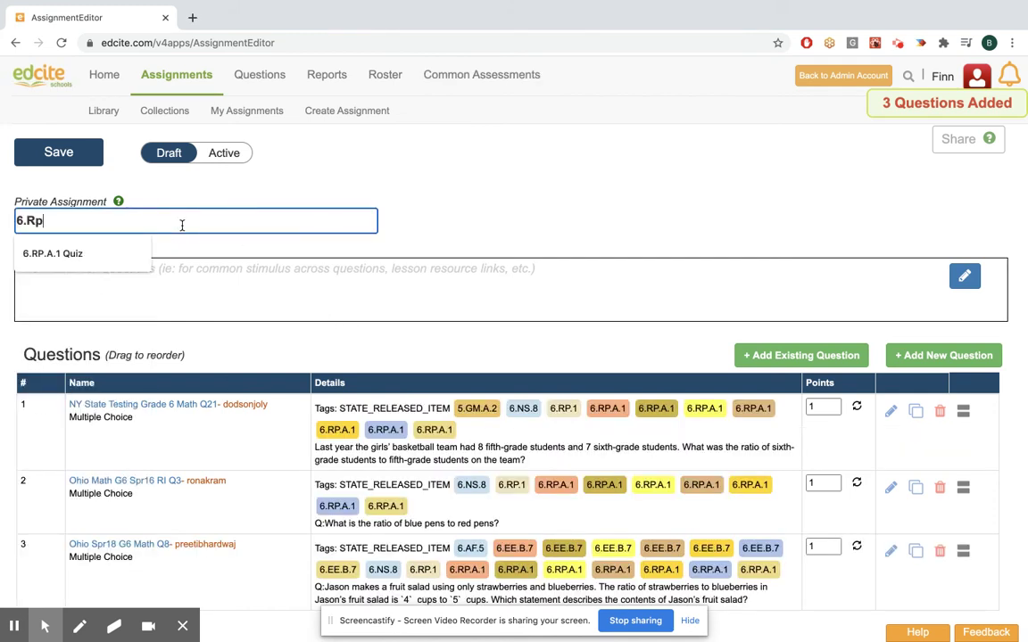
{"action": "key", "text": "BackSpace"}
{"action": "type", "text": "P."}
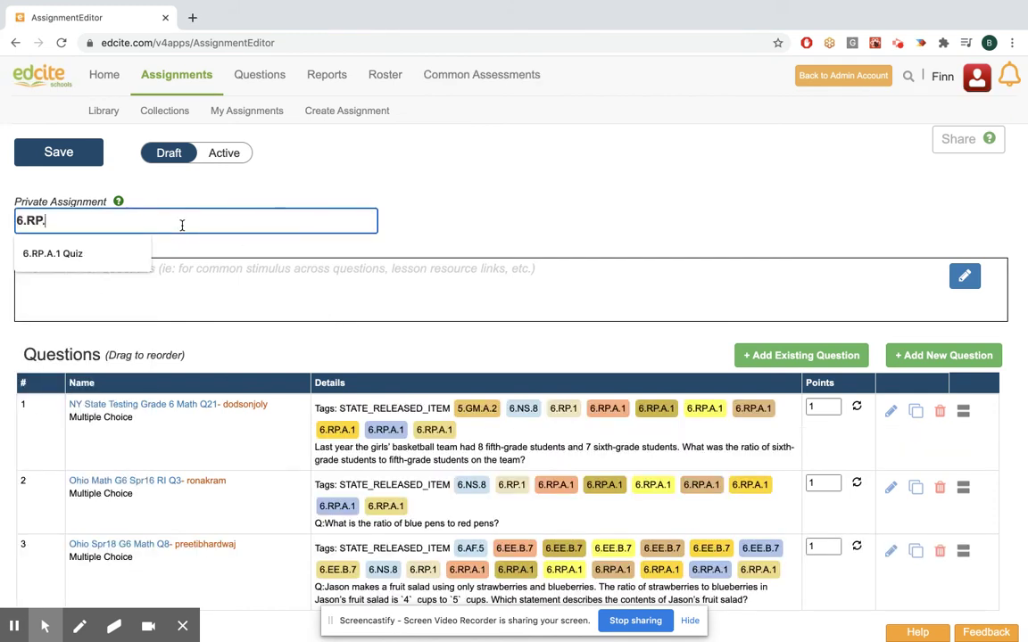
{"action": "type", "text": "A.1 Quiz"}
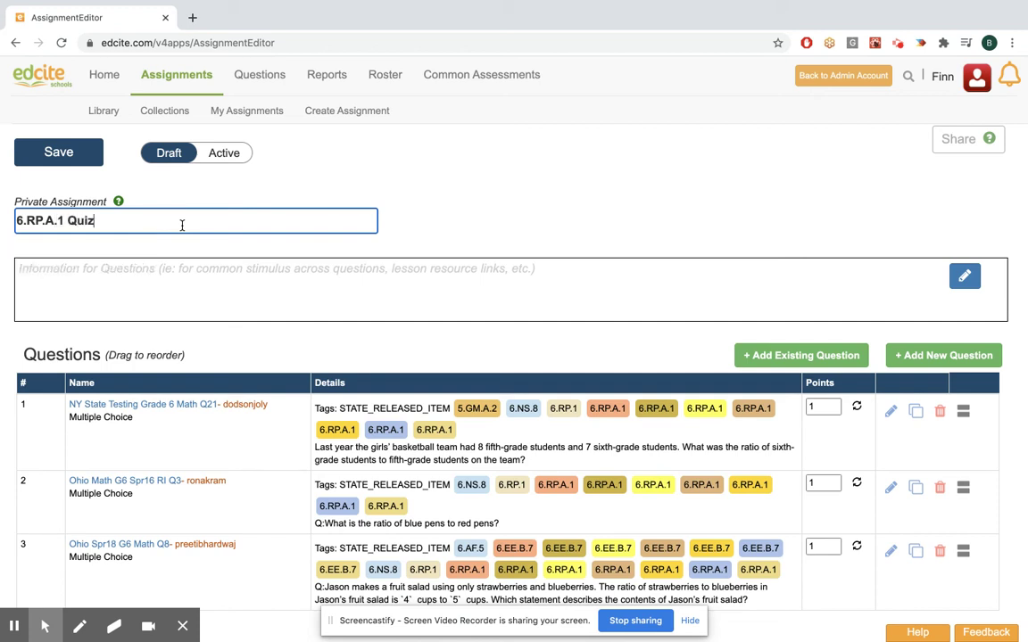
{"action": "left_click", "coordinate": [425, 201]}
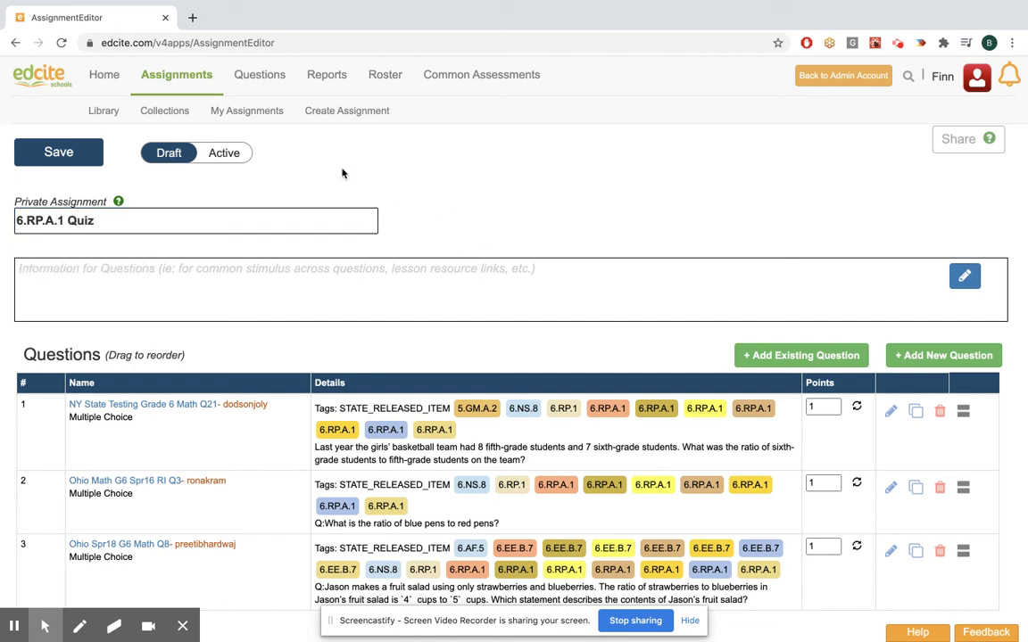
- Save the quiz assignment and switch its status from Draft to Active
{"action": "left_click", "coordinate": [60, 155]}
{"action": "left_click", "coordinate": [224, 157]}
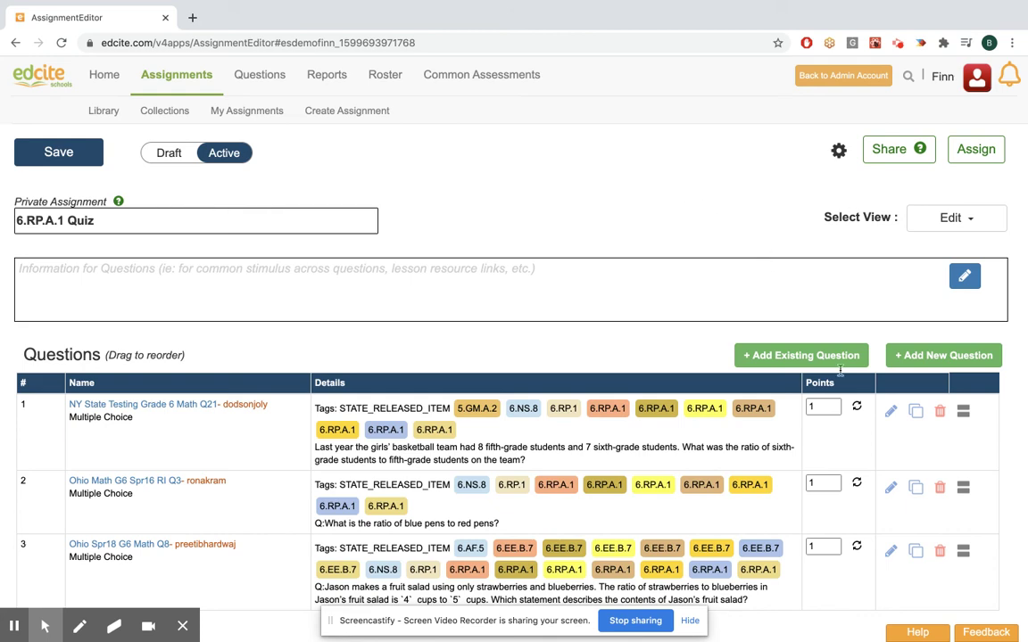
- View the feedback form for sending questions to support, and close it without sending anything
{"action": "left_click", "coordinate": [980, 633]}
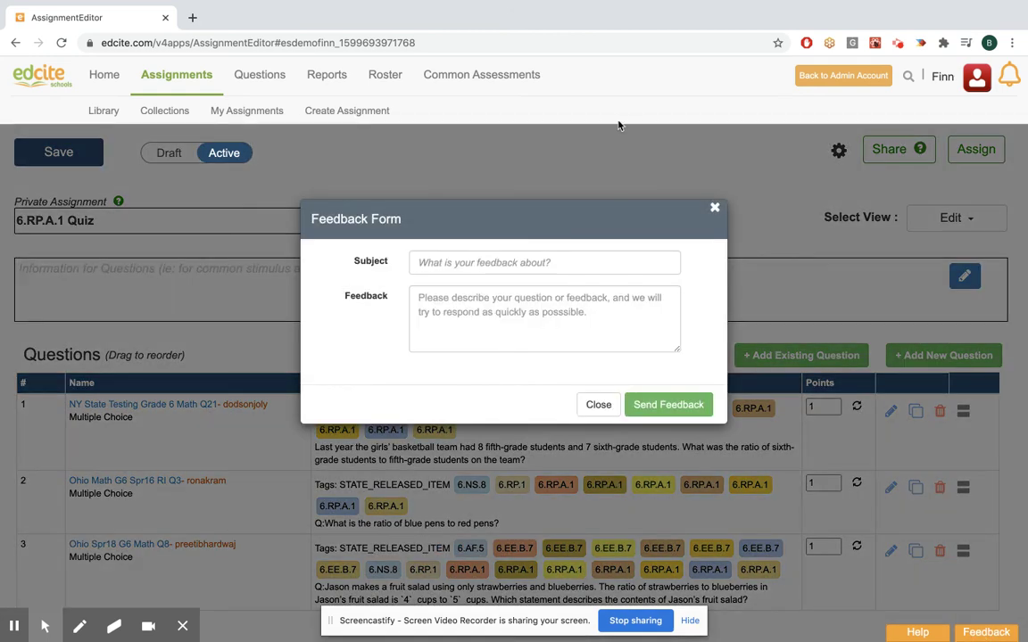
{"action": "left_click", "coordinate": [715, 208]}
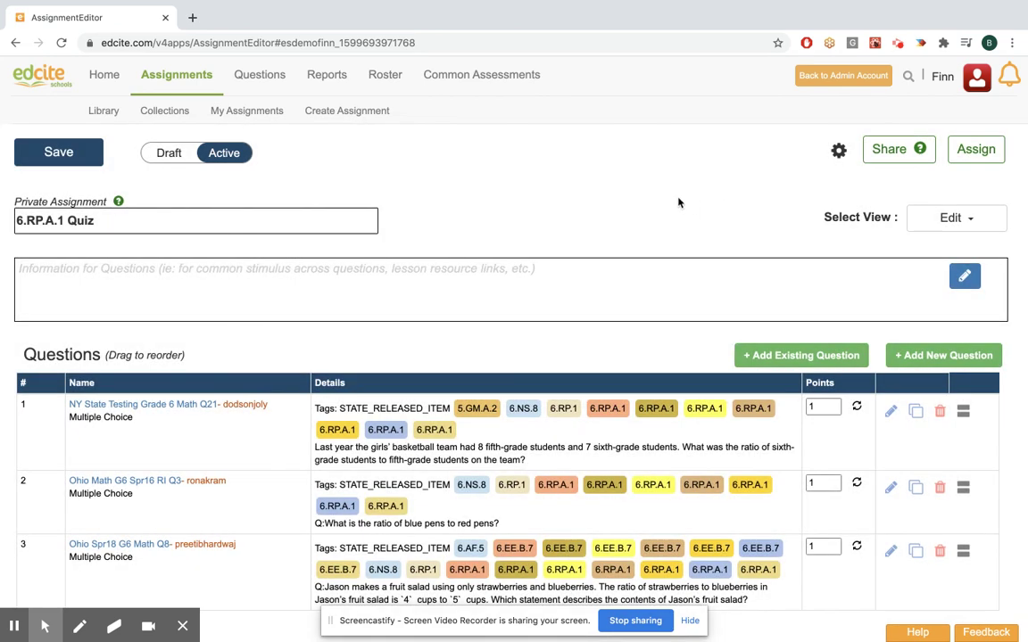